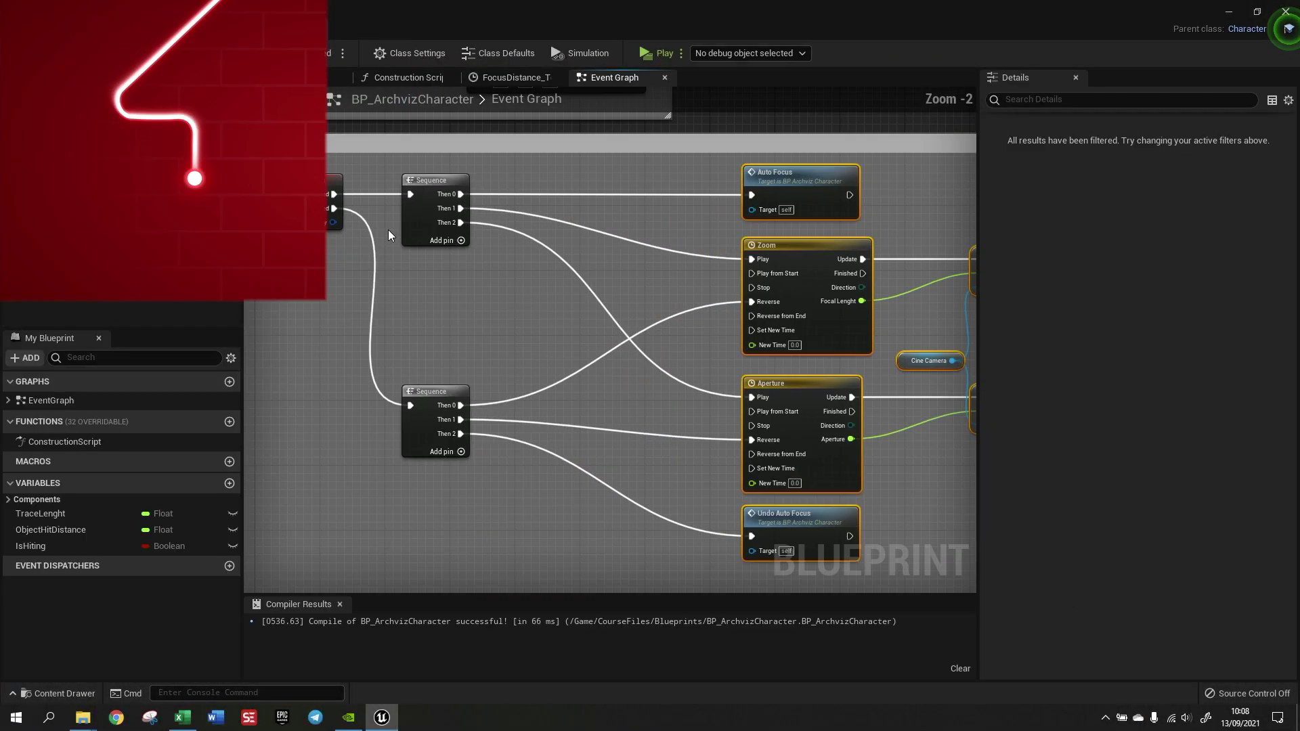
Add a Branch node wired from the Sequence's Then 2 output in BP_ArchvizCharacter.
scroll(388, 230, "up", 4)
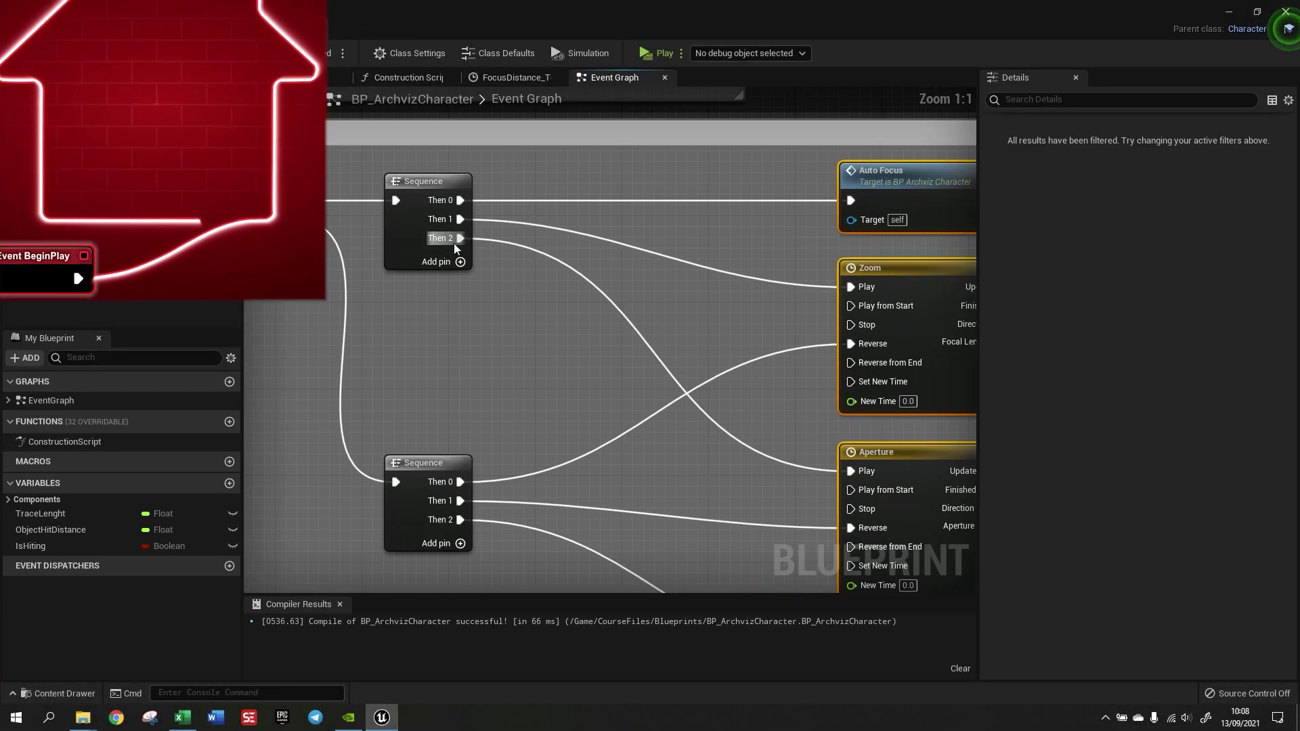
left_click_drag(460, 237, 569, 325)
type("bran")
key("Return")
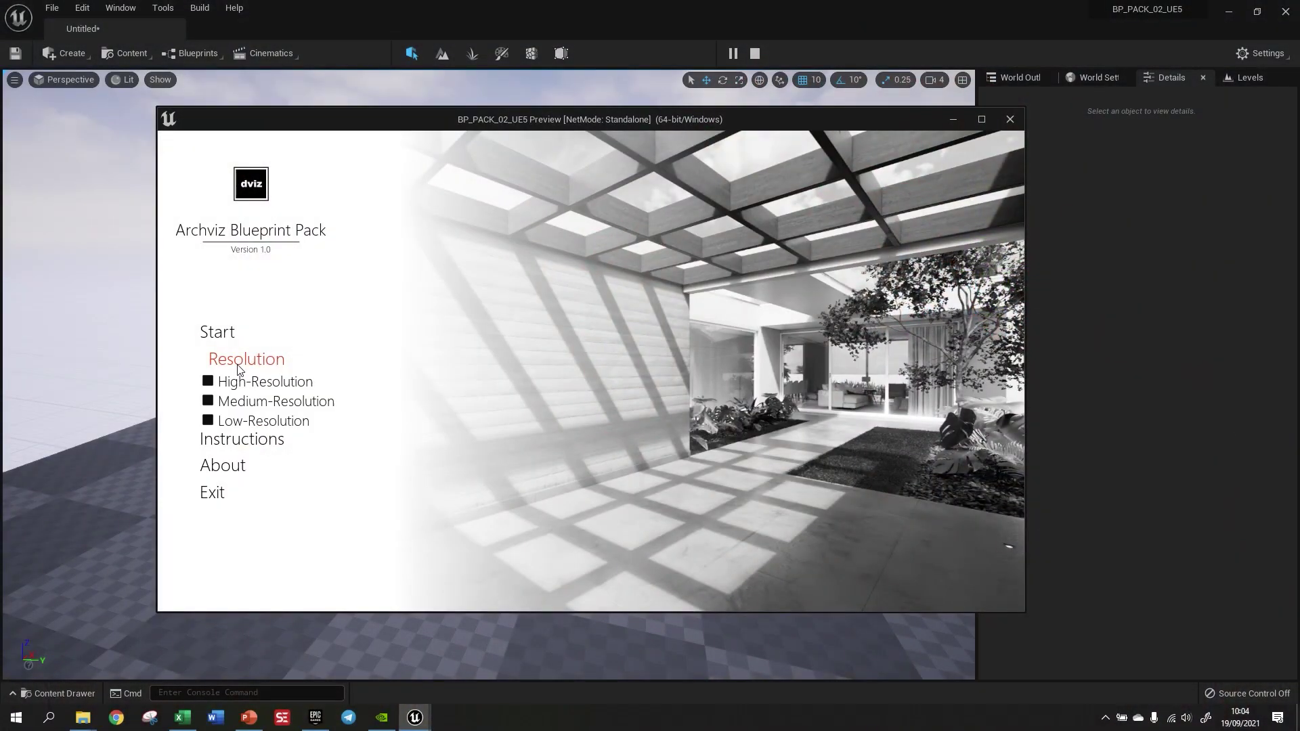
Show the controls instructions, move Create Widget beside Add Left Menu, and walk through the glass doors.
left_click(301, 447)
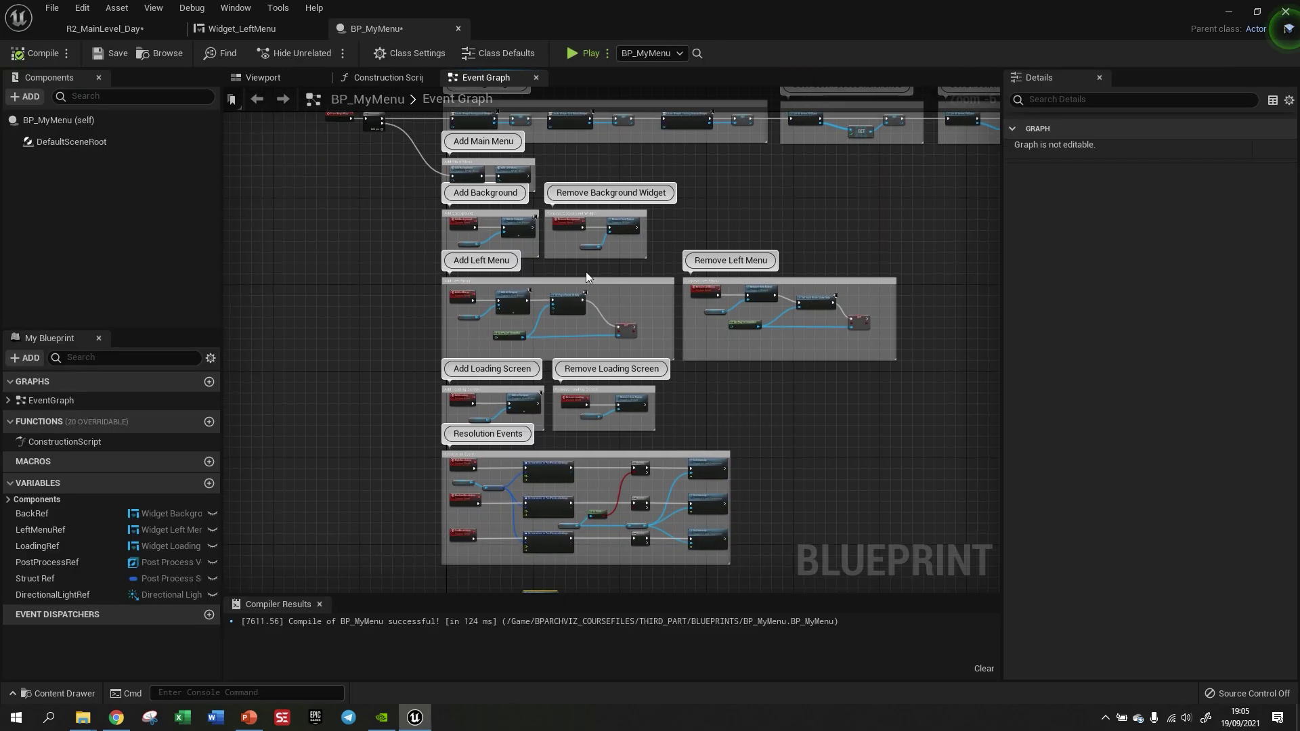
scroll(706, 452, "down", 3)
left_click_drag(706, 452, 478, 433)
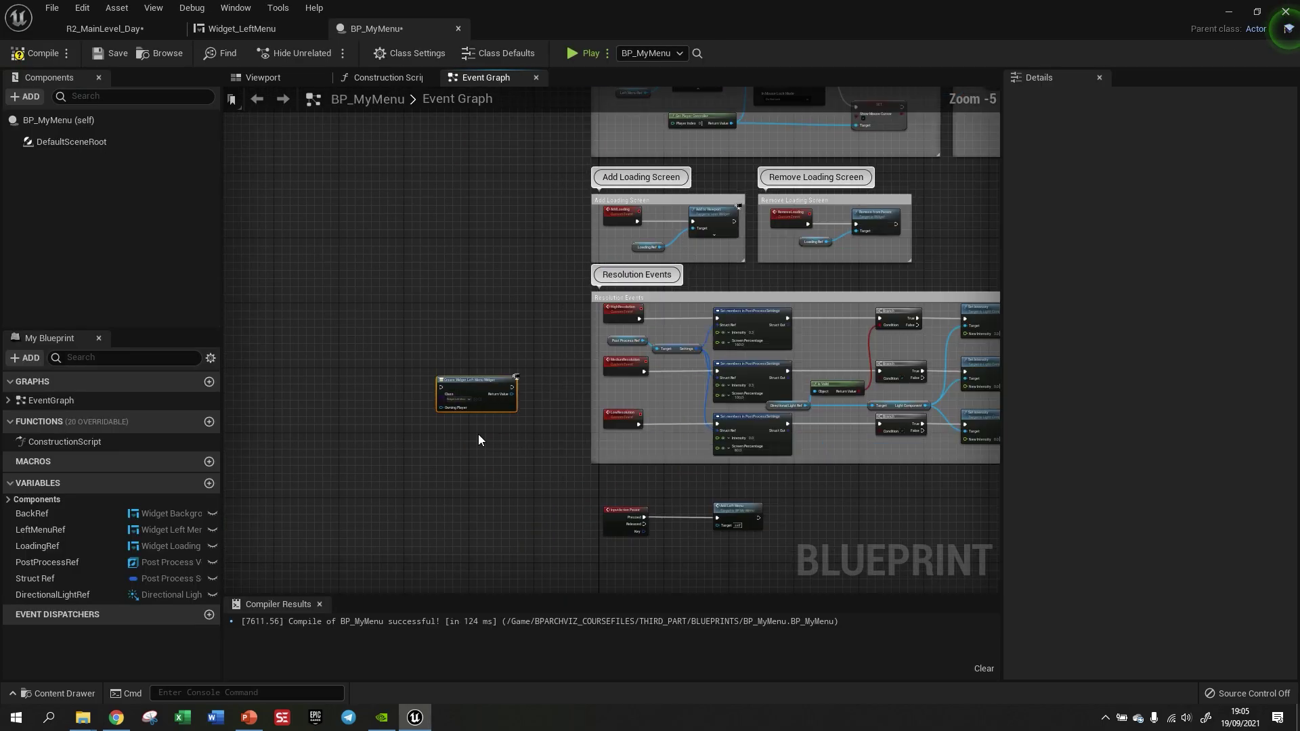
scroll(732, 439, "up", 3)
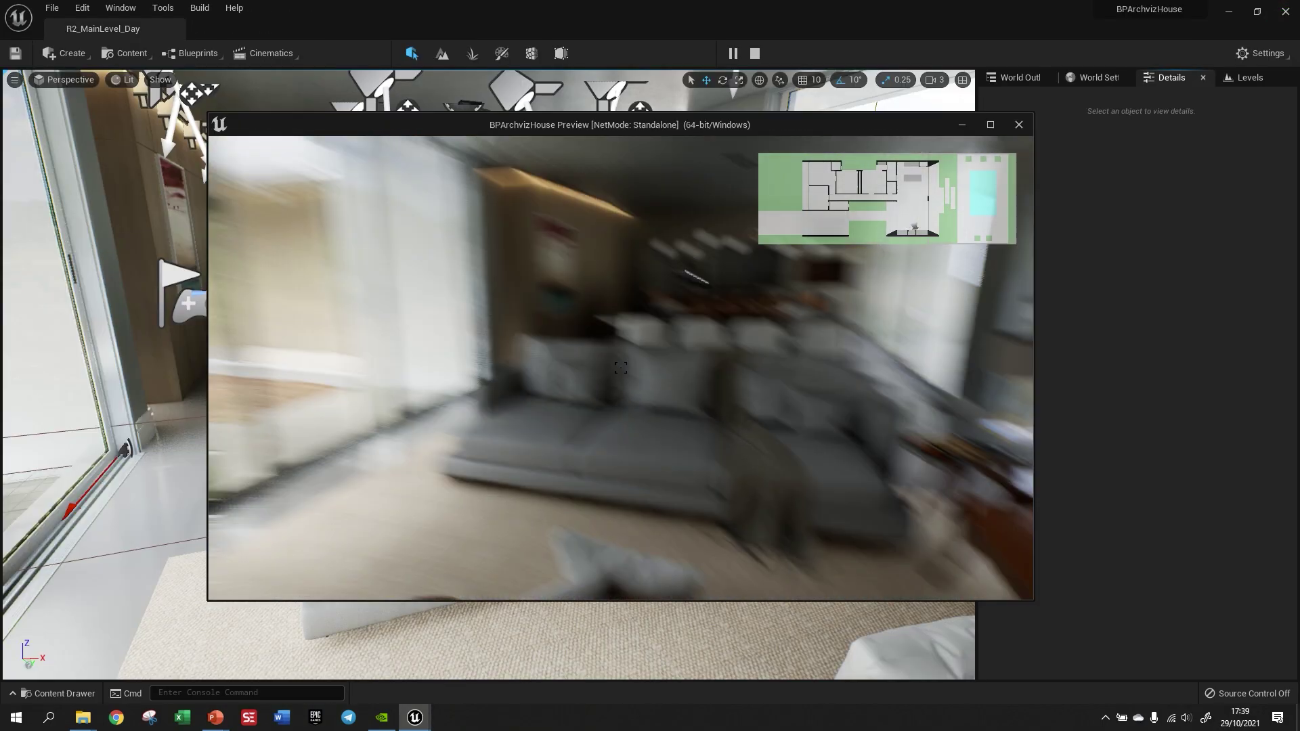
key("w")
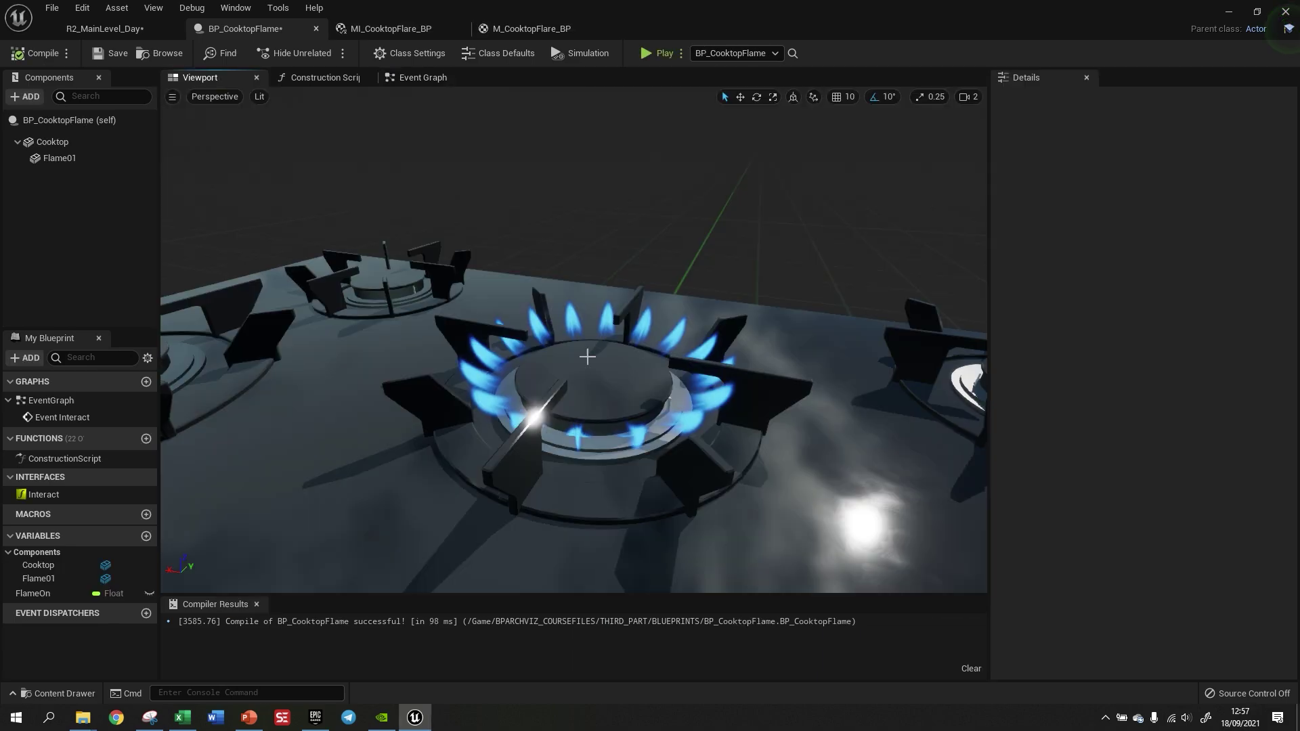
Select the Flame01 component, turn off the second TV's video, and relaunch the house in standalone preview.
left_click(587, 357)
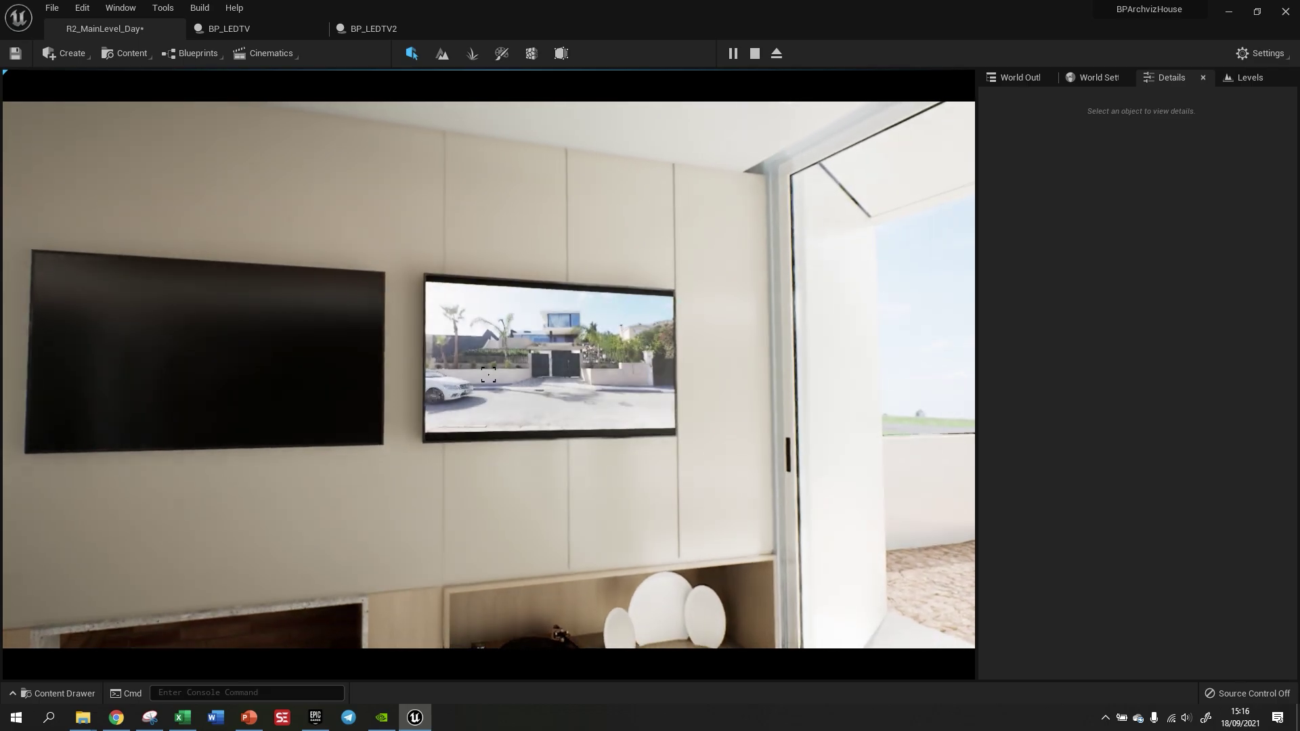
key("e")
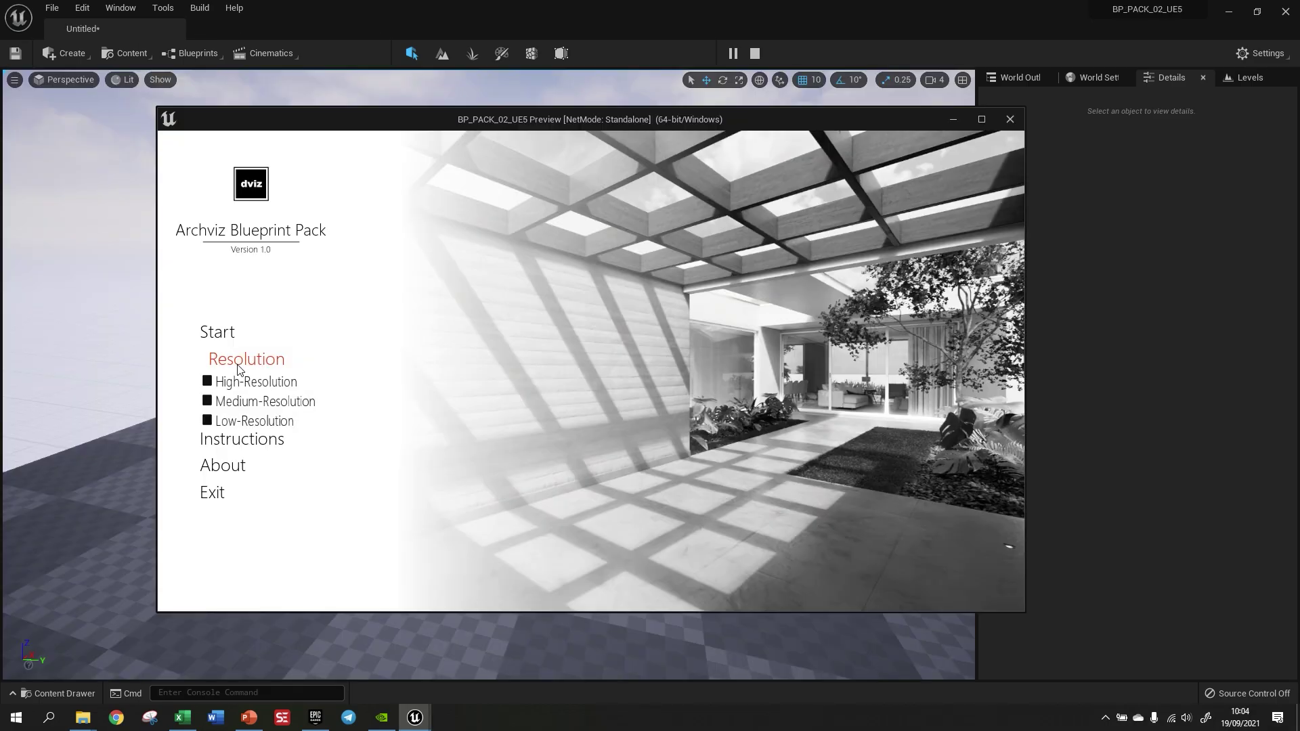
left_click(337, 447)
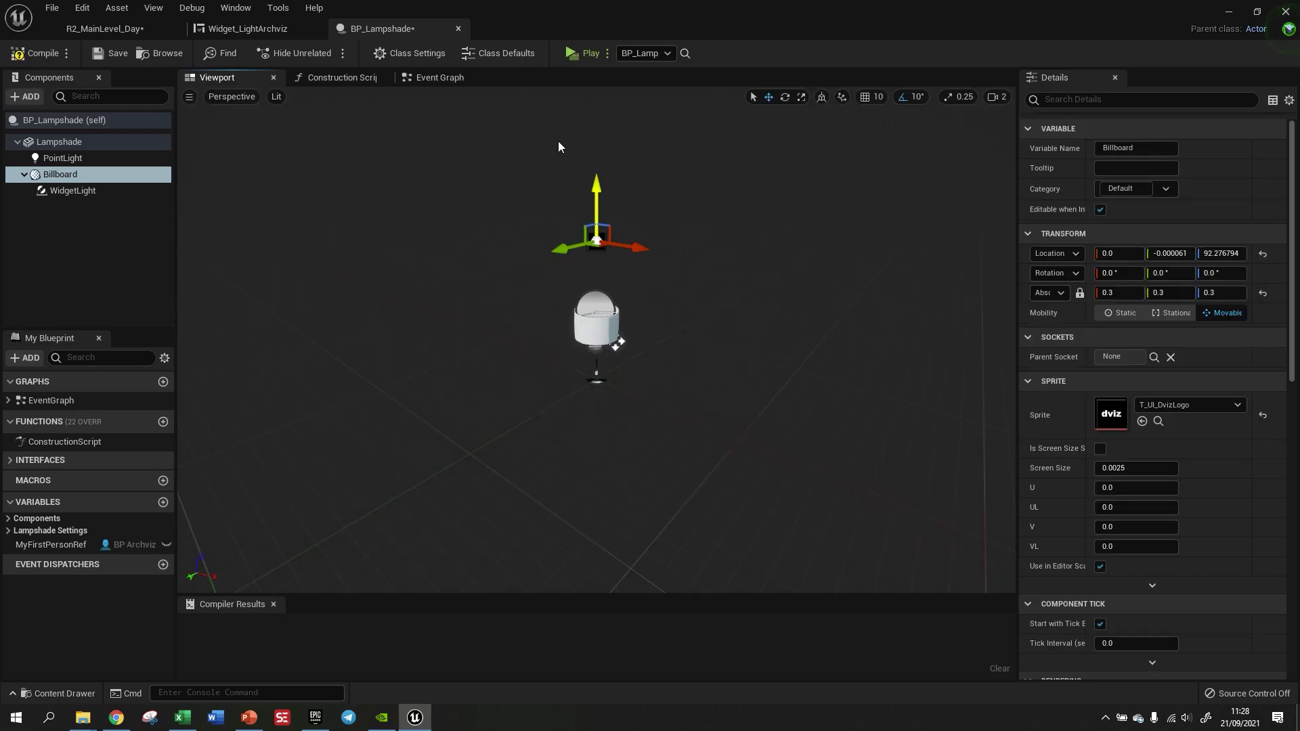
left_click(586, 53)
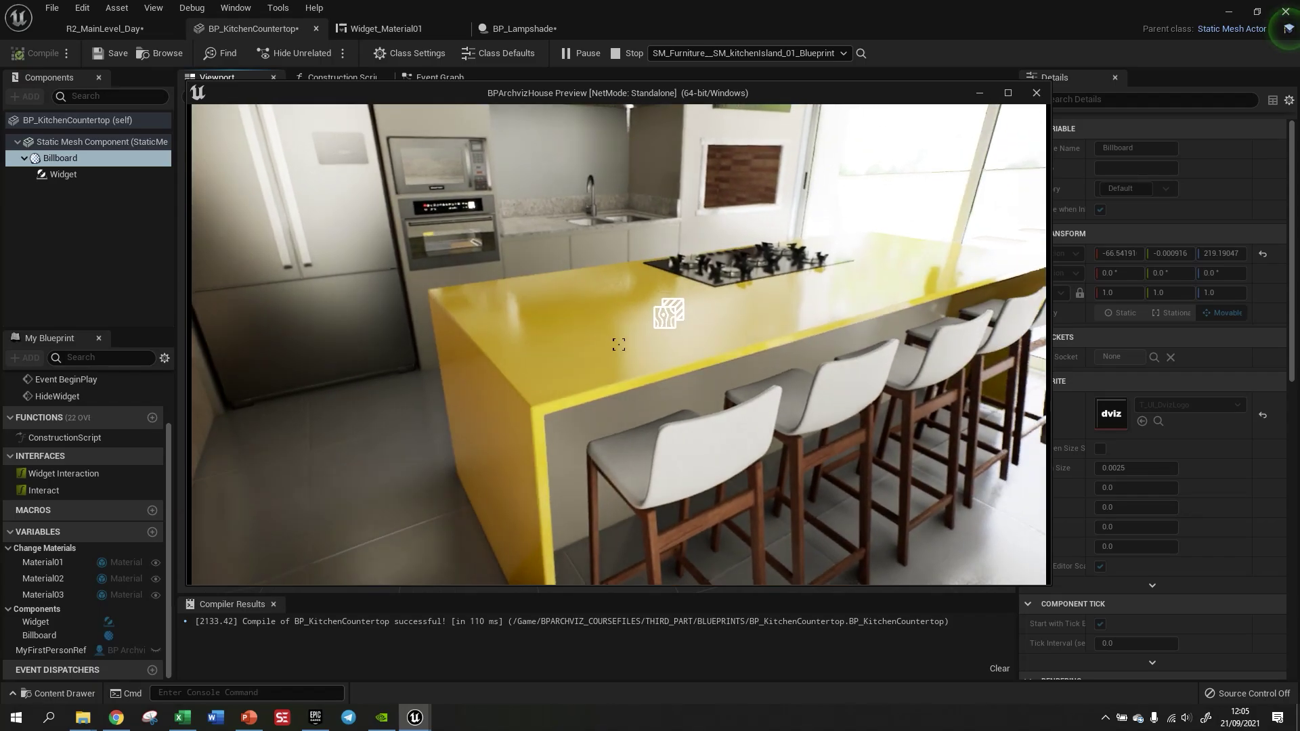
Make the kitchen island countertop black and turn the dining chairs purple.
left_click(619, 345)
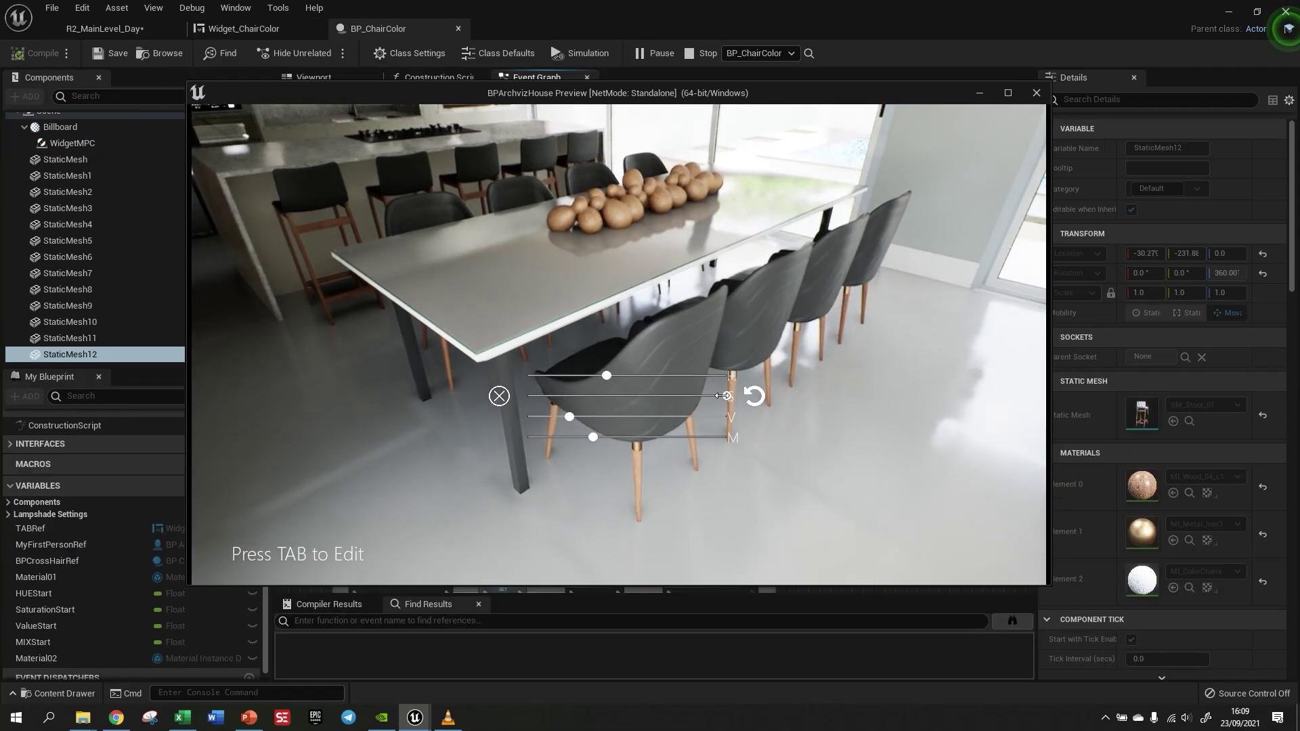
left_click_drag(726, 396, 680, 387)
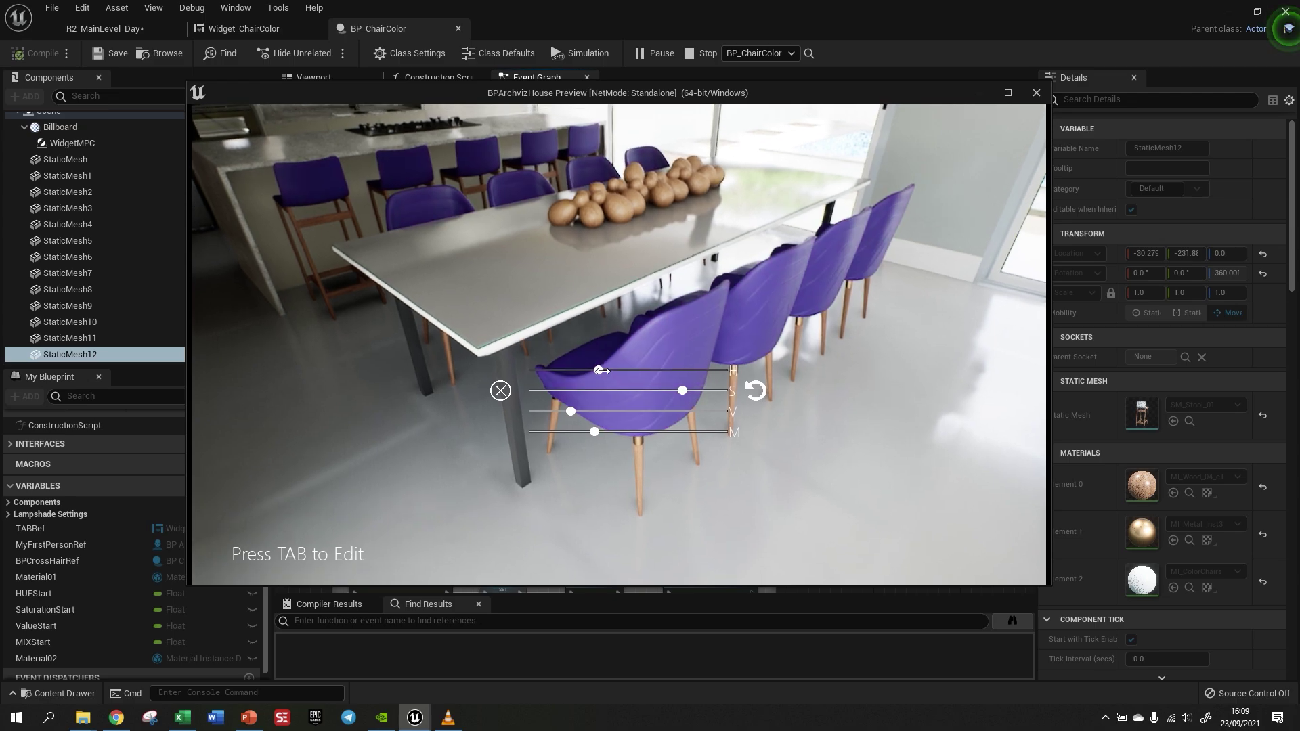
left_click_drag(601, 371, 648, 371)
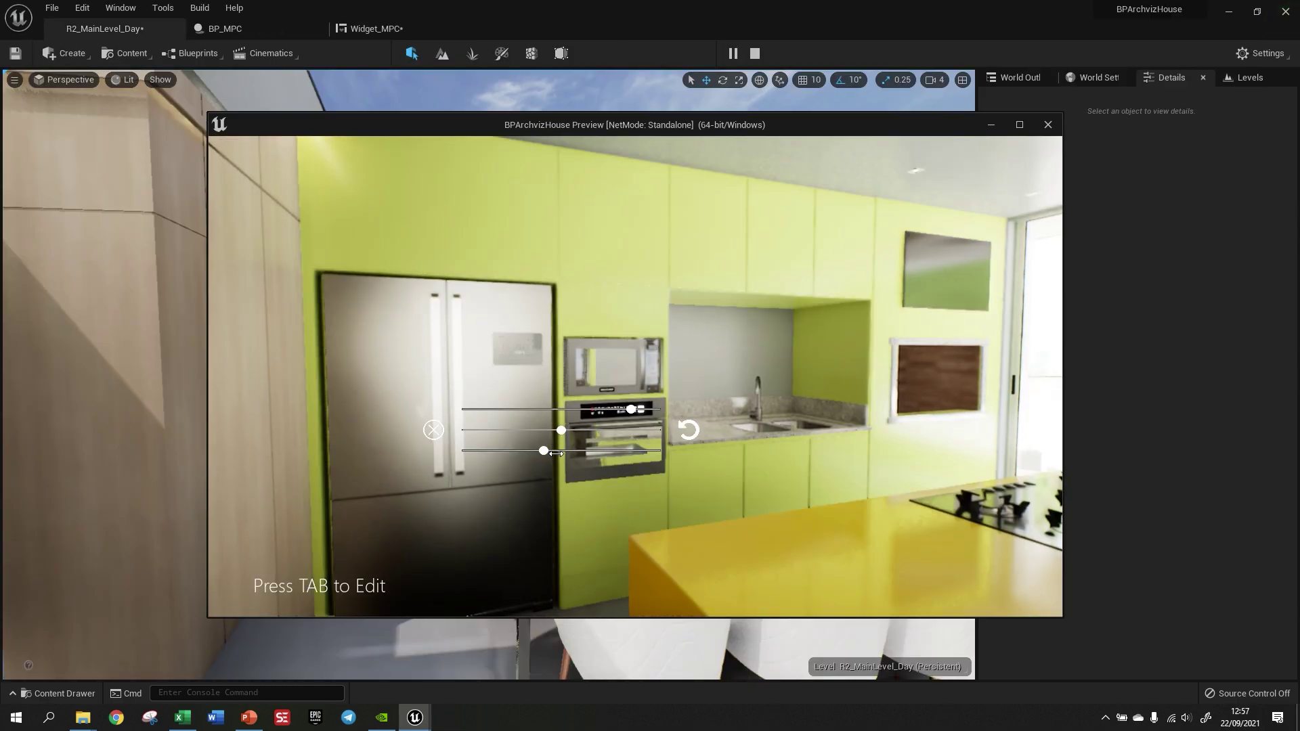
Shift the kitchen cabinets from lime to yellow, then jump to another room.
left_click_drag(542, 450, 535, 450)
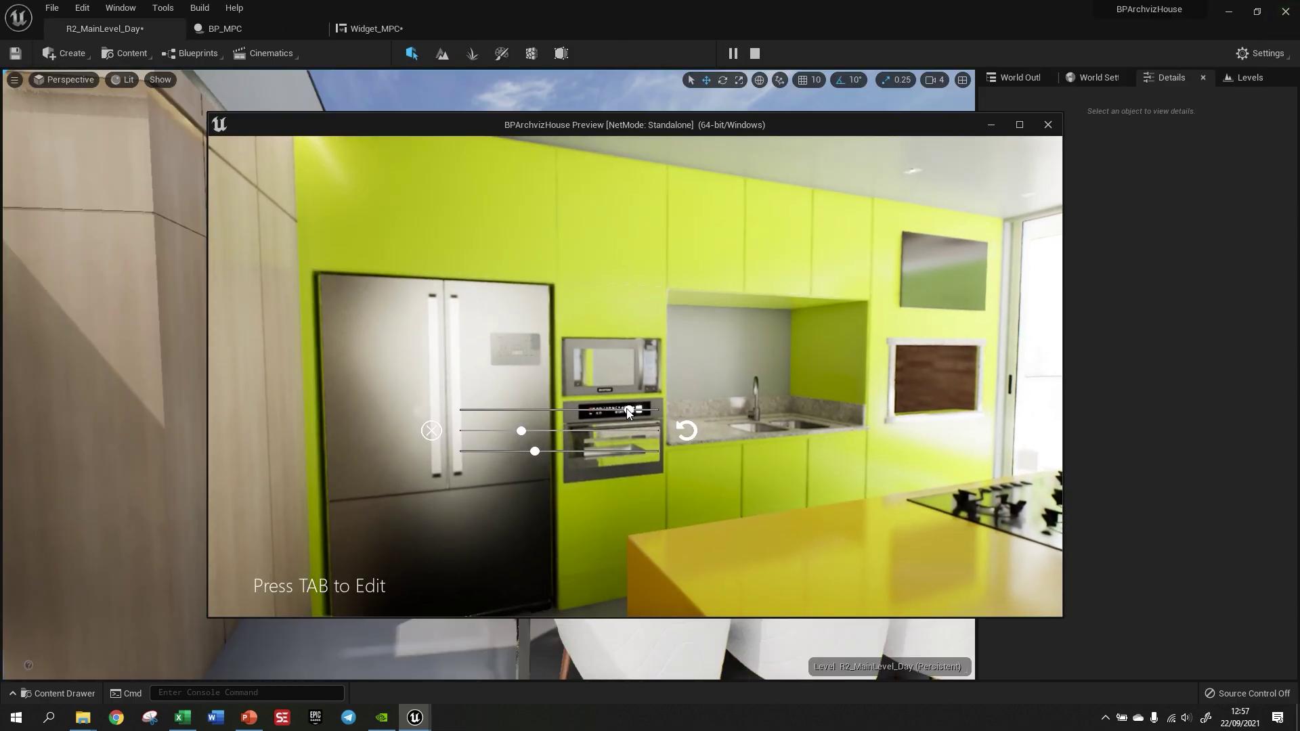
left_click_drag(628, 408, 622, 411)
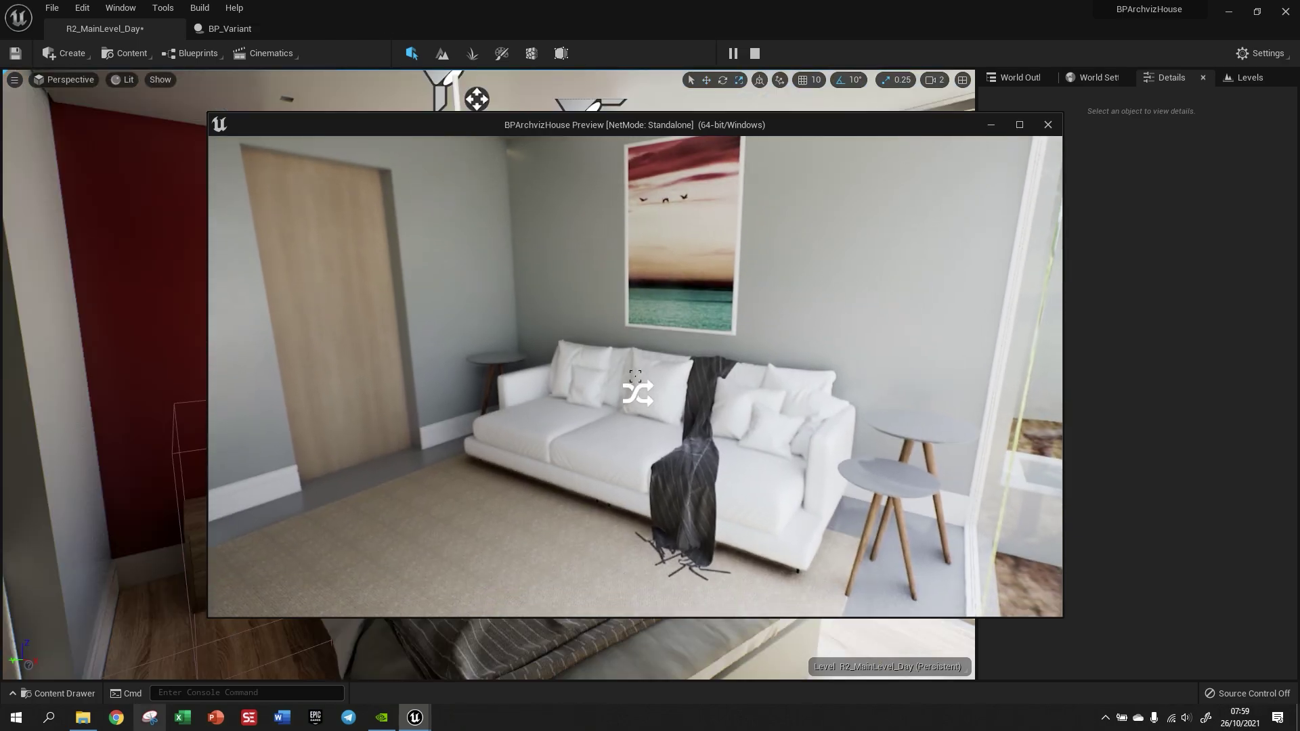
left_click(636, 376)
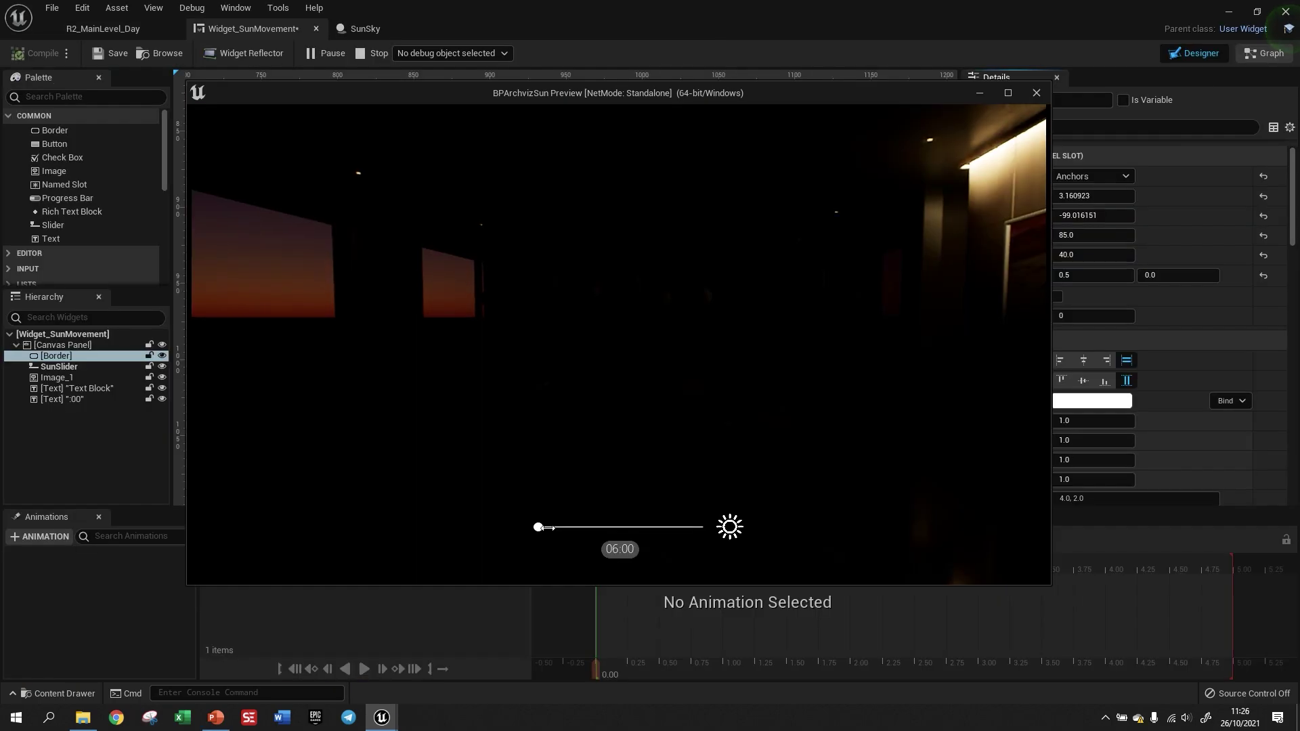
Slide the sun-time control right to move the preview from dusk to daylight.
left_click_drag(554, 528, 569, 530)
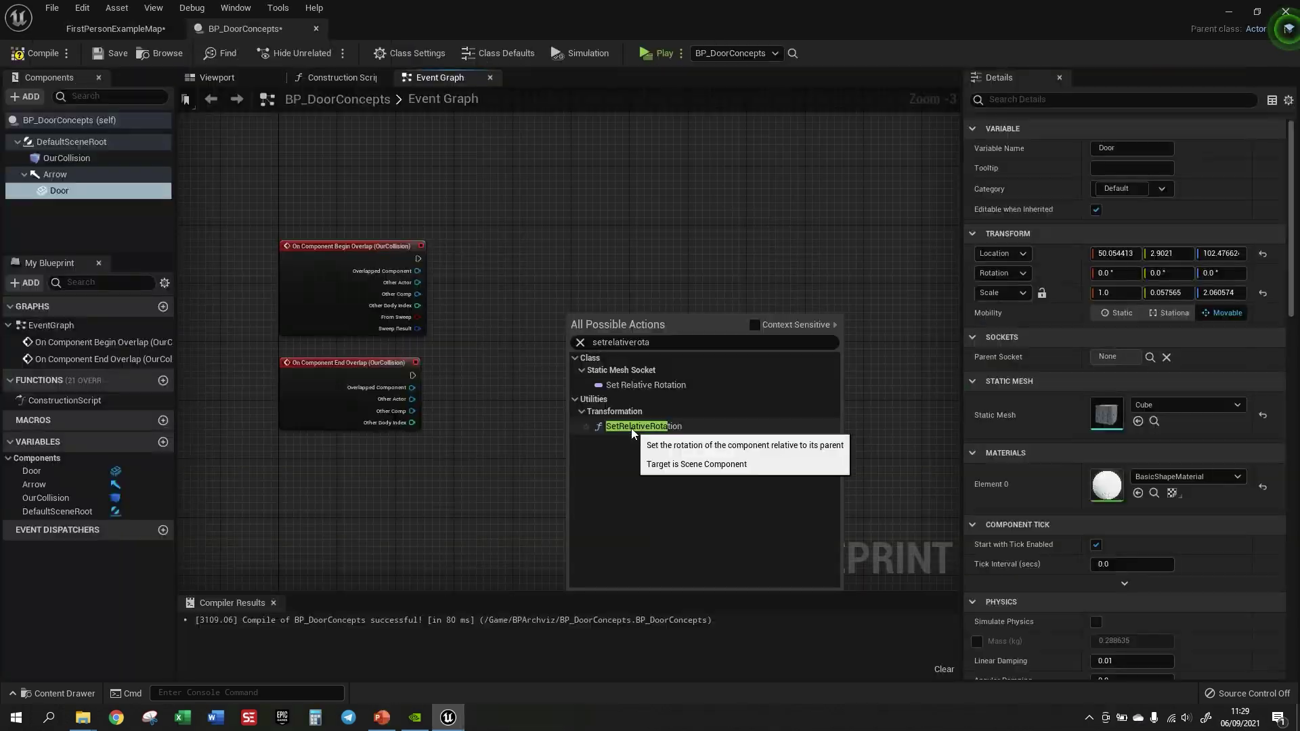
Add the SetRelativeRotation node in BP_DoorConcepts and check the door setup in the viewport.
left_click(657, 428)
scroll(642, 369, "up", 3)
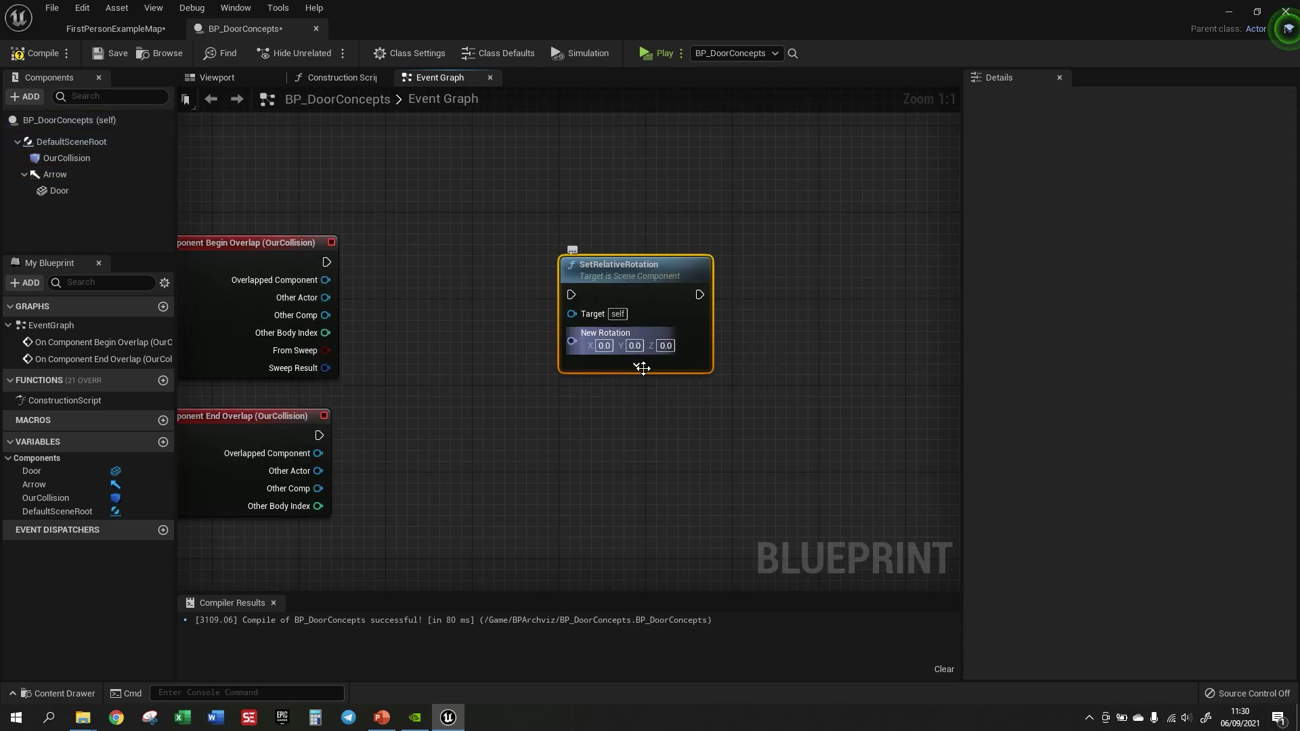
left_click(59, 177)
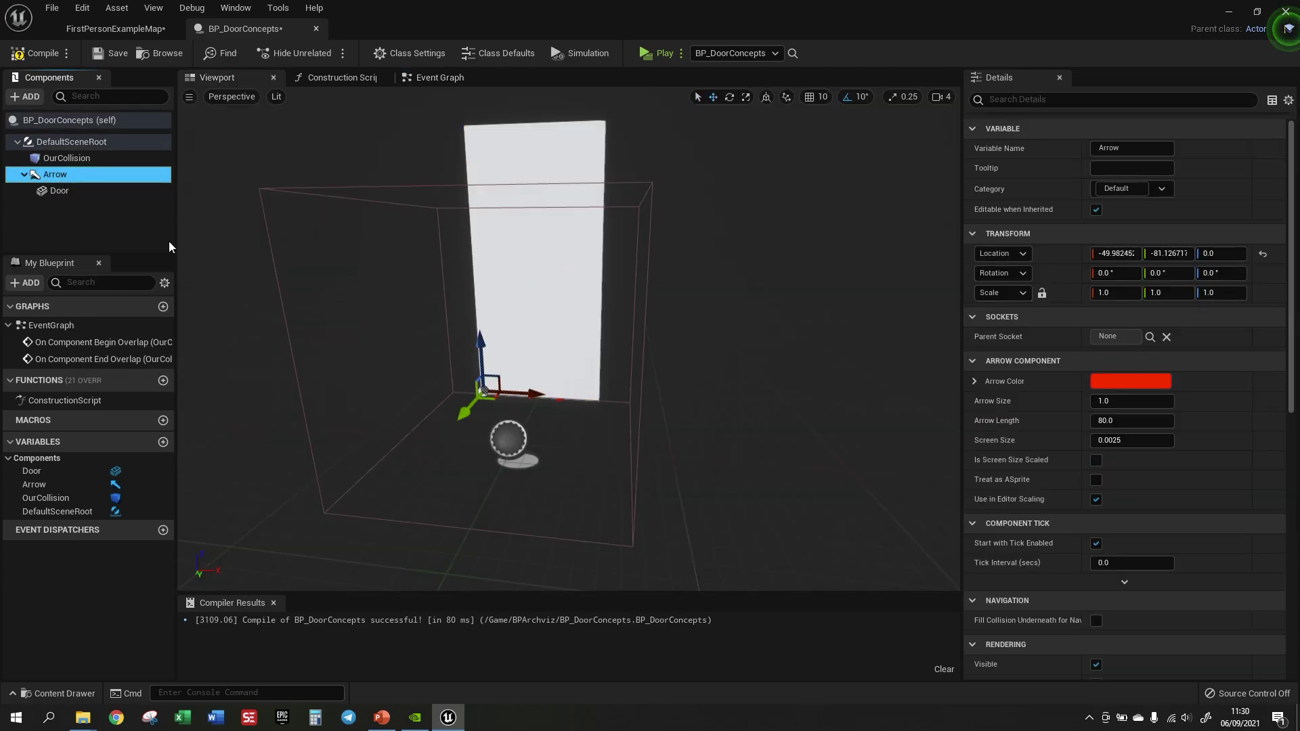
left_click(418, 81)
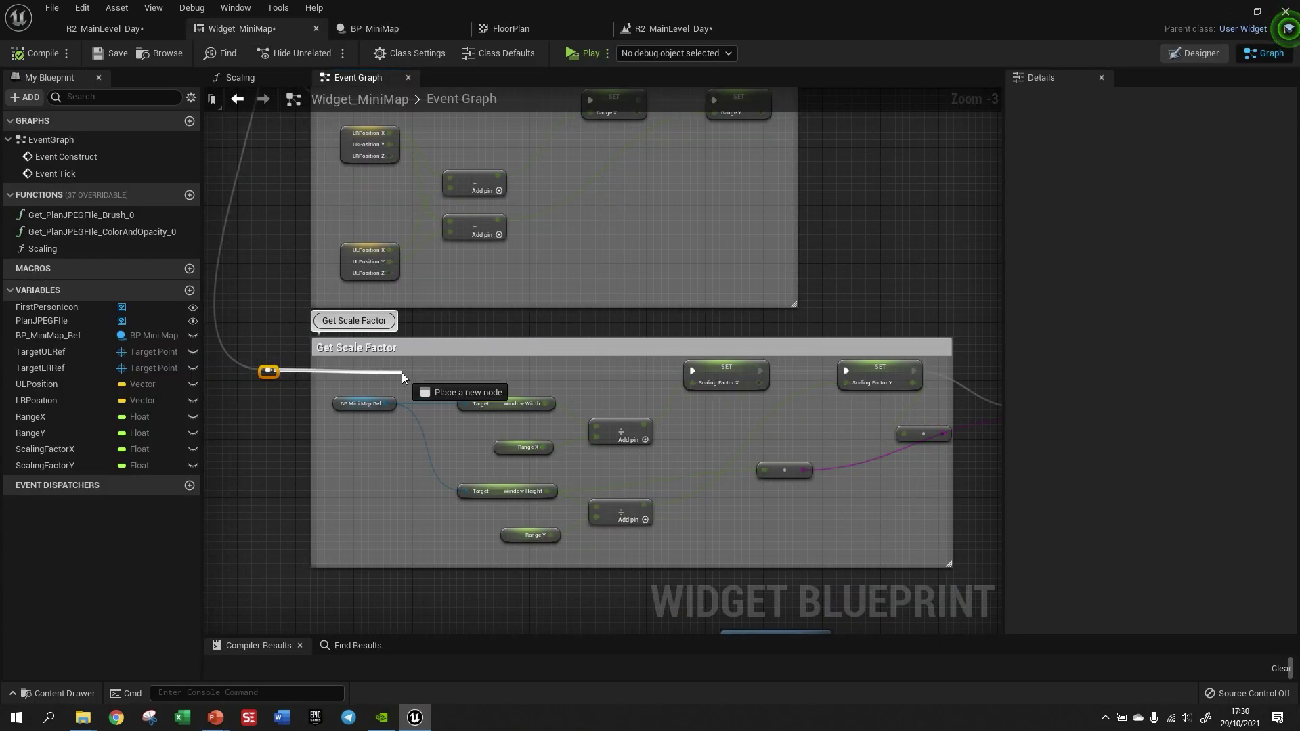
Add a Delay node to Widget_MiniMap's Get Scale Factor chain and play the house level.
left_click_drag(402, 375, 402, 374)
type("delay")
left_click(435, 542)
scroll(463, 363, "up", 2)
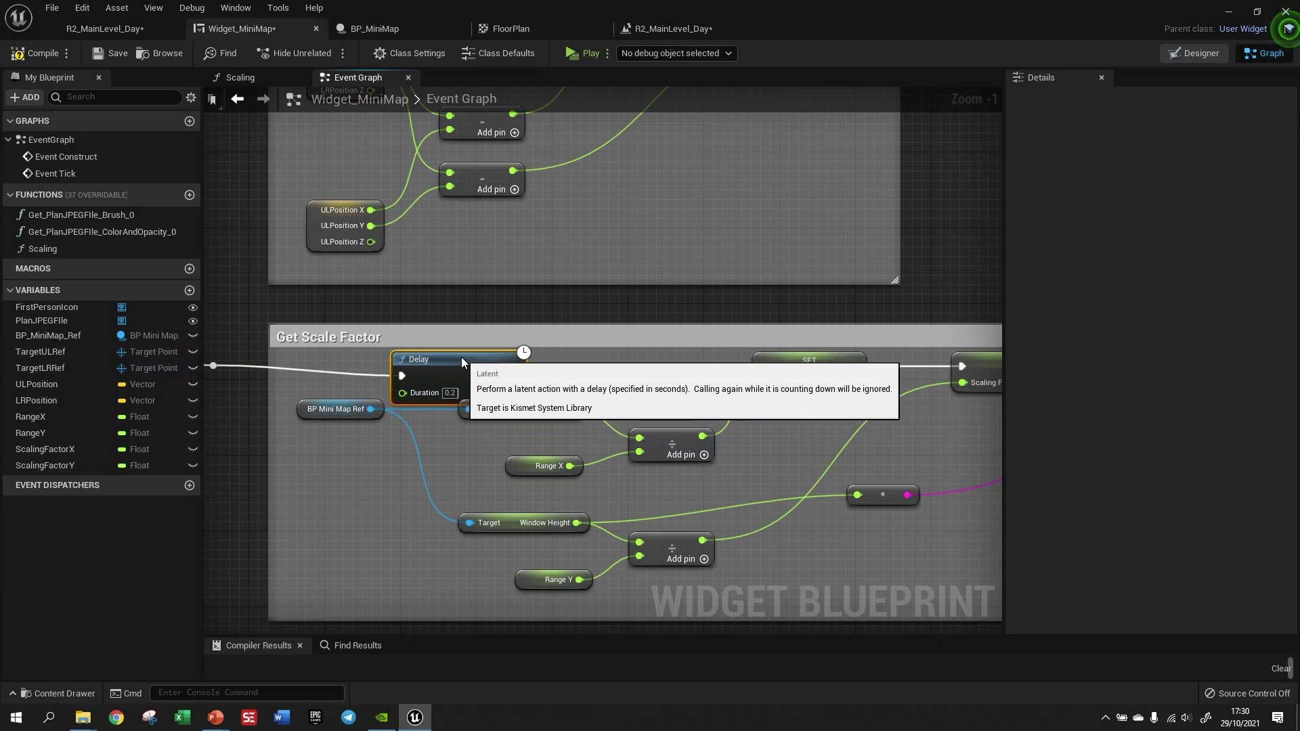
scroll(419, 302, "down", 2)
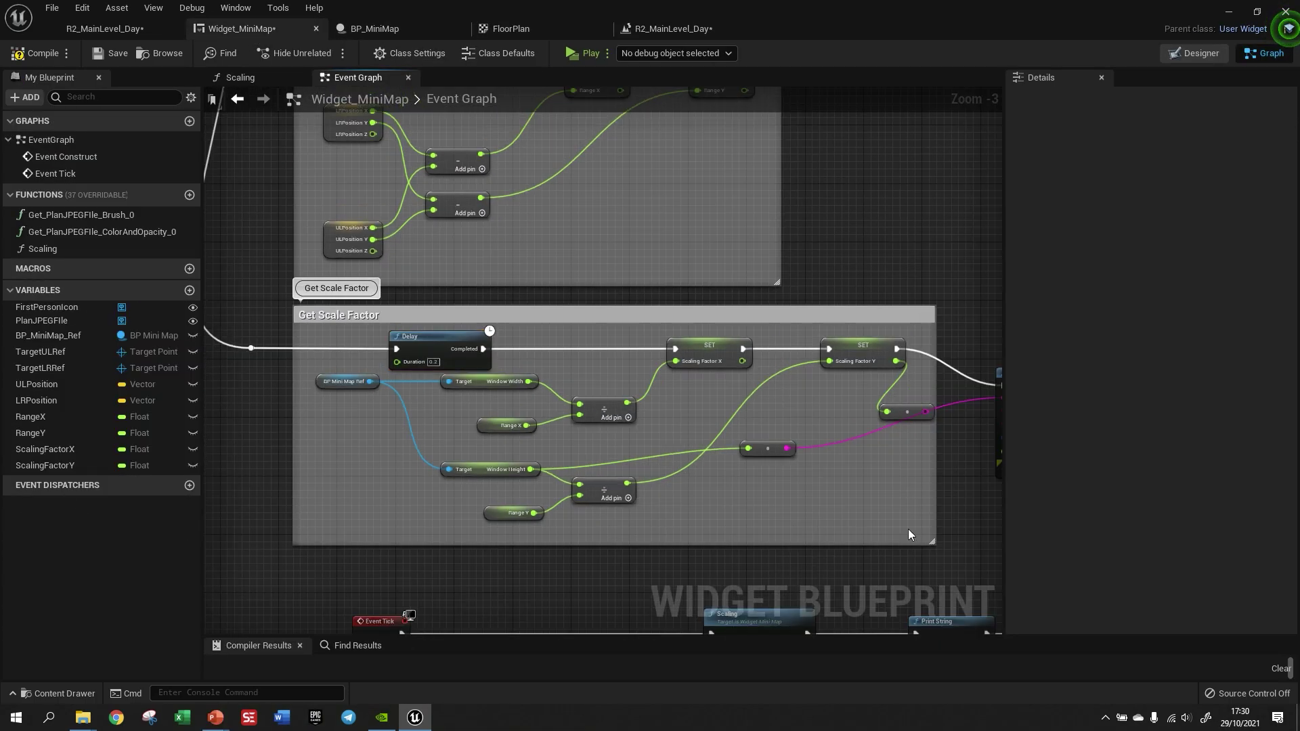
left_click(588, 57)
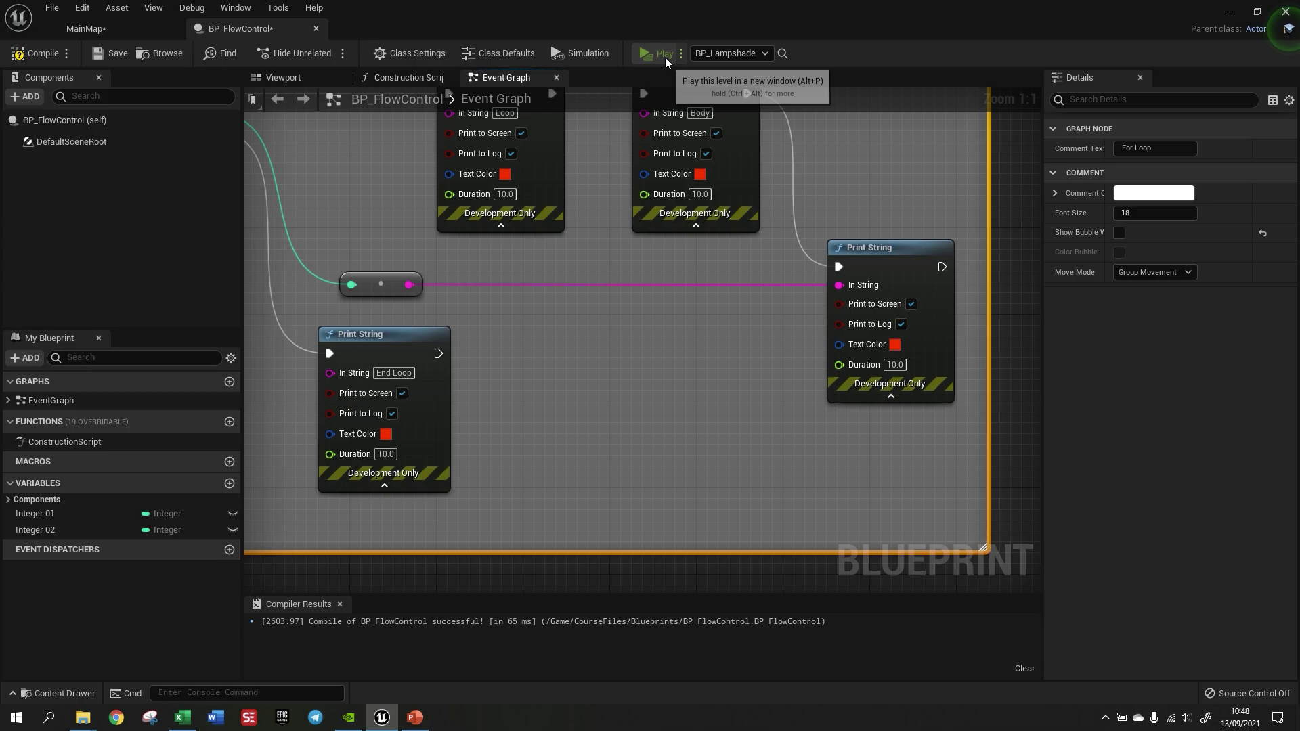
Run the flow-control test level and walk toward the collision box.
left_click(663, 55)
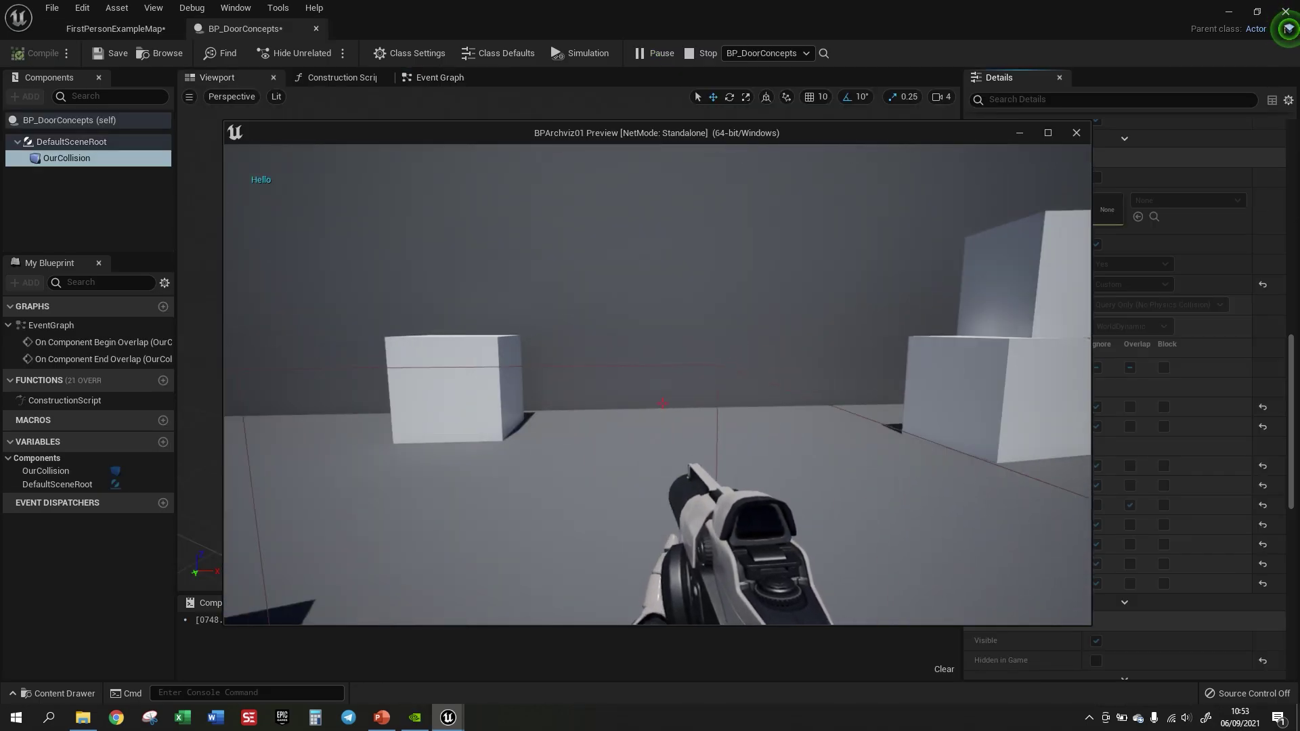
key("s")
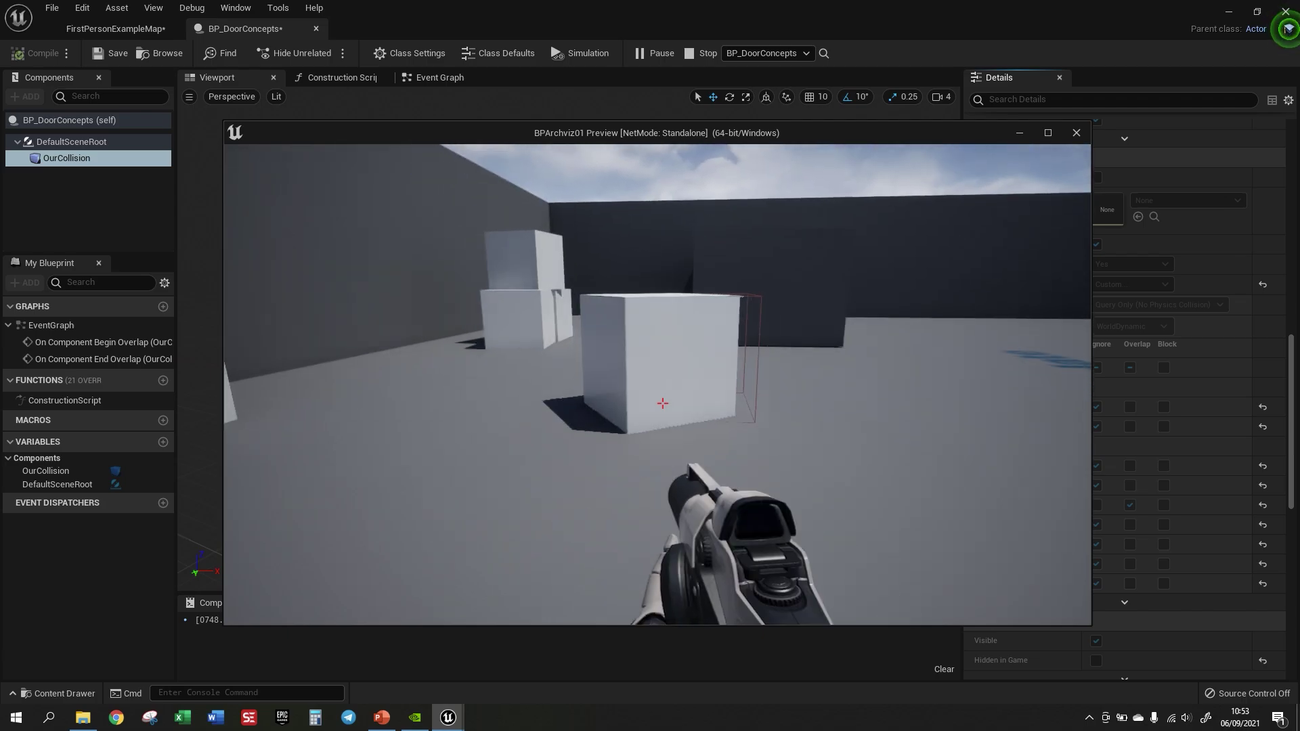
key("w")
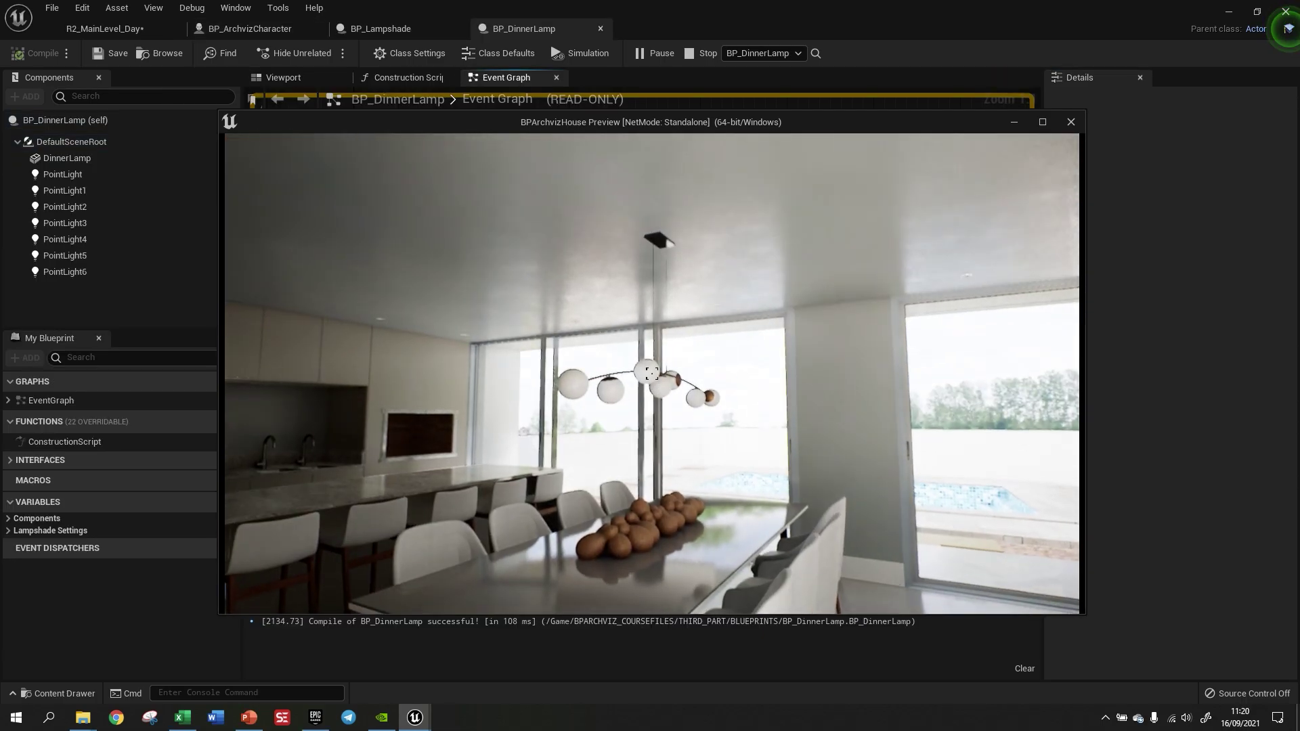
Walk past the dinner lamp and dining table toward the armchairs, then back toward the kitchen.
key("w")
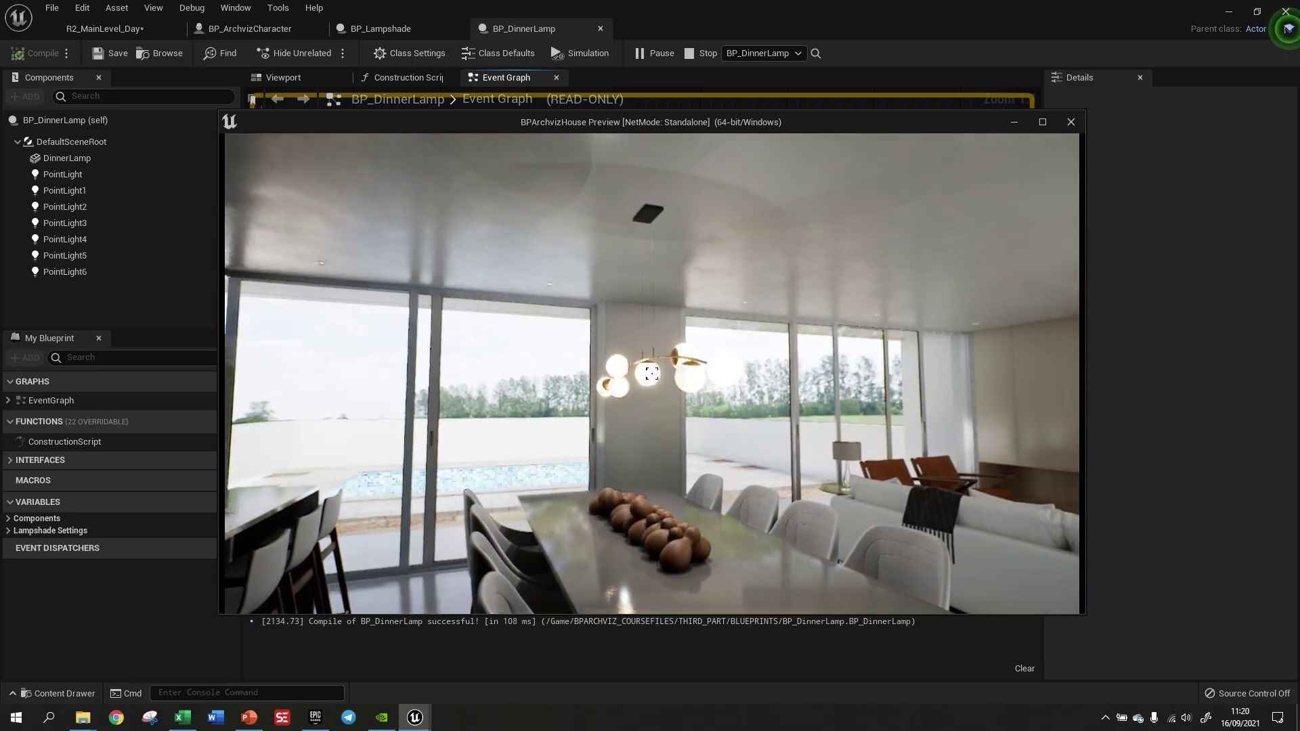
key("w")
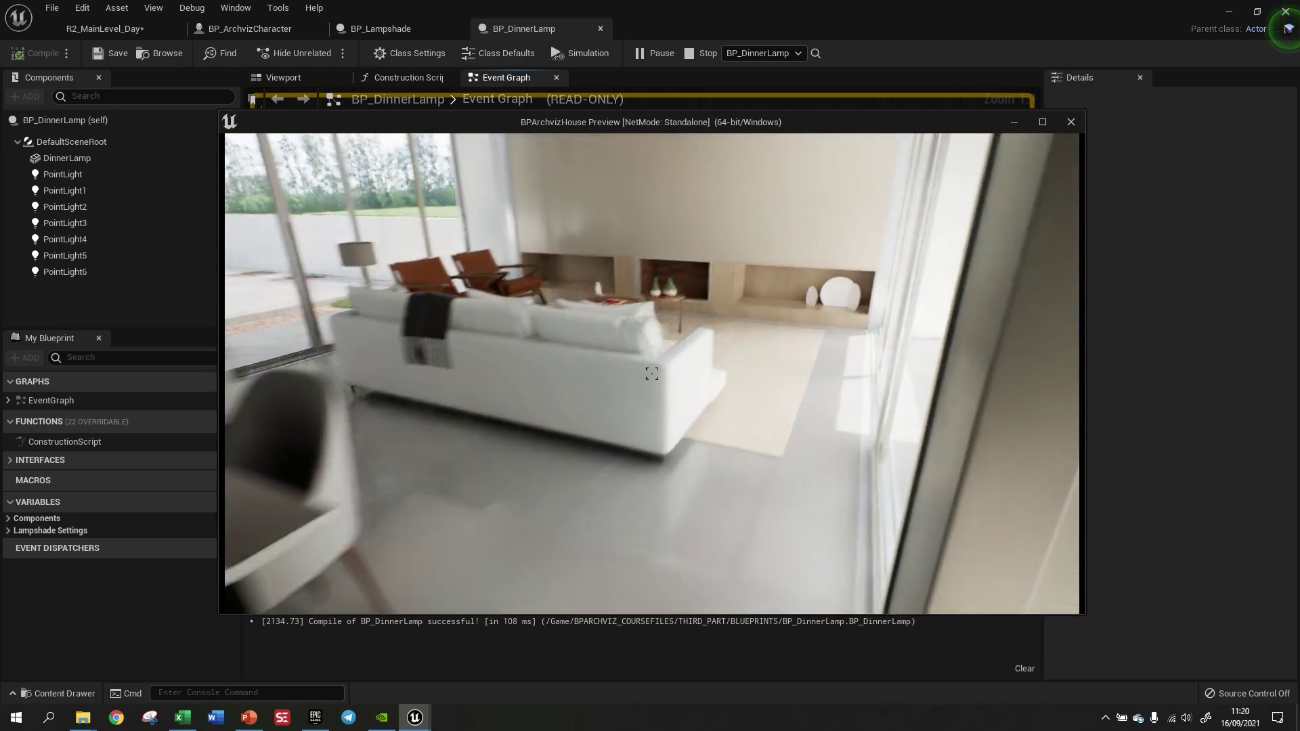
key("w")
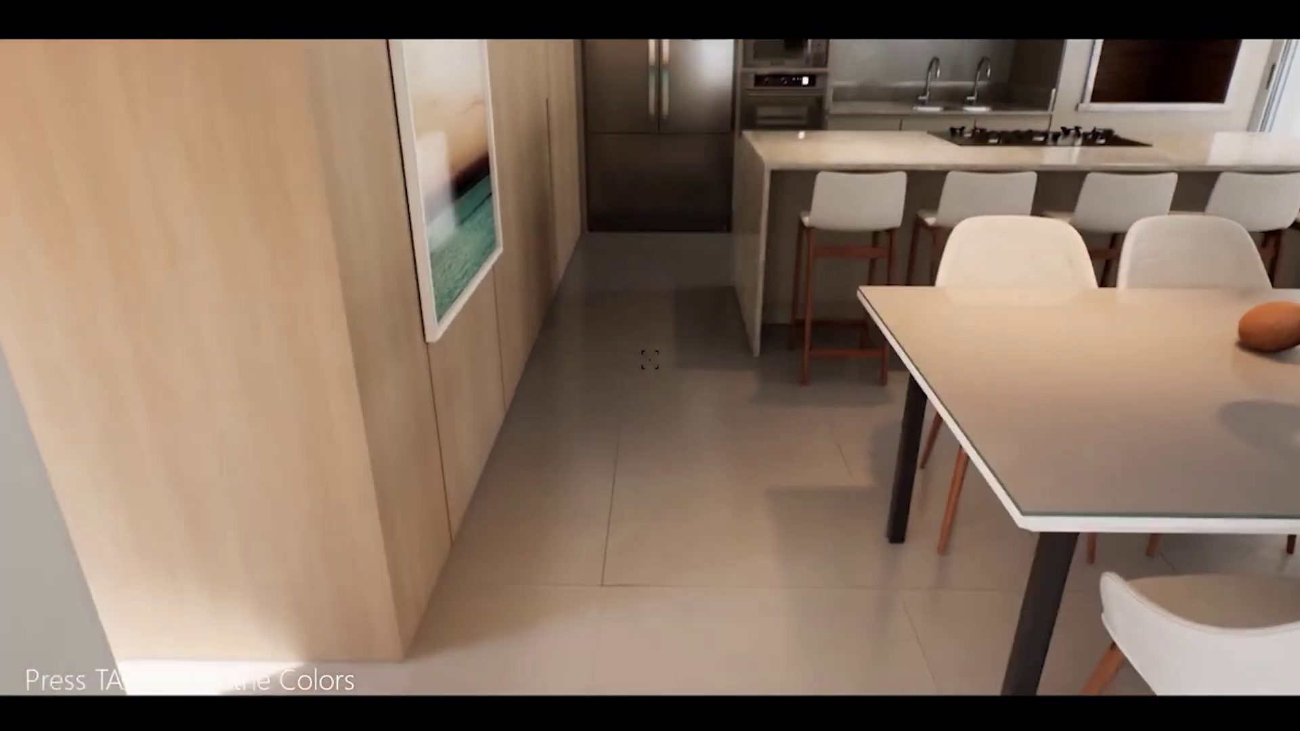
Switch the floor to herringbone wood and adjust the bedroom wall's hue and saturation to teal.
left_click(649, 360)
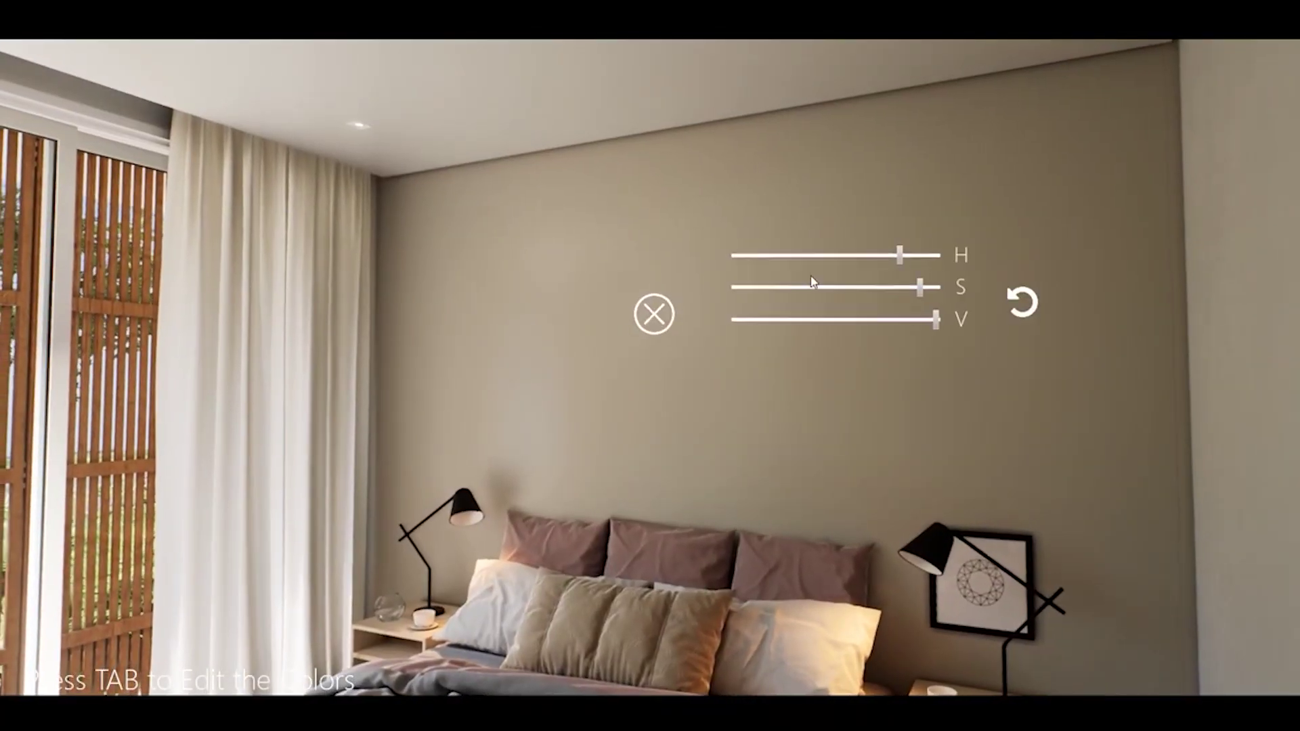
mouse_move(899, 256)
left_mouse_down()
mouse_move(755, 244)
mouse_move(779, 245)
left_mouse_up()
left_click_drag(846, 283, 827, 278)
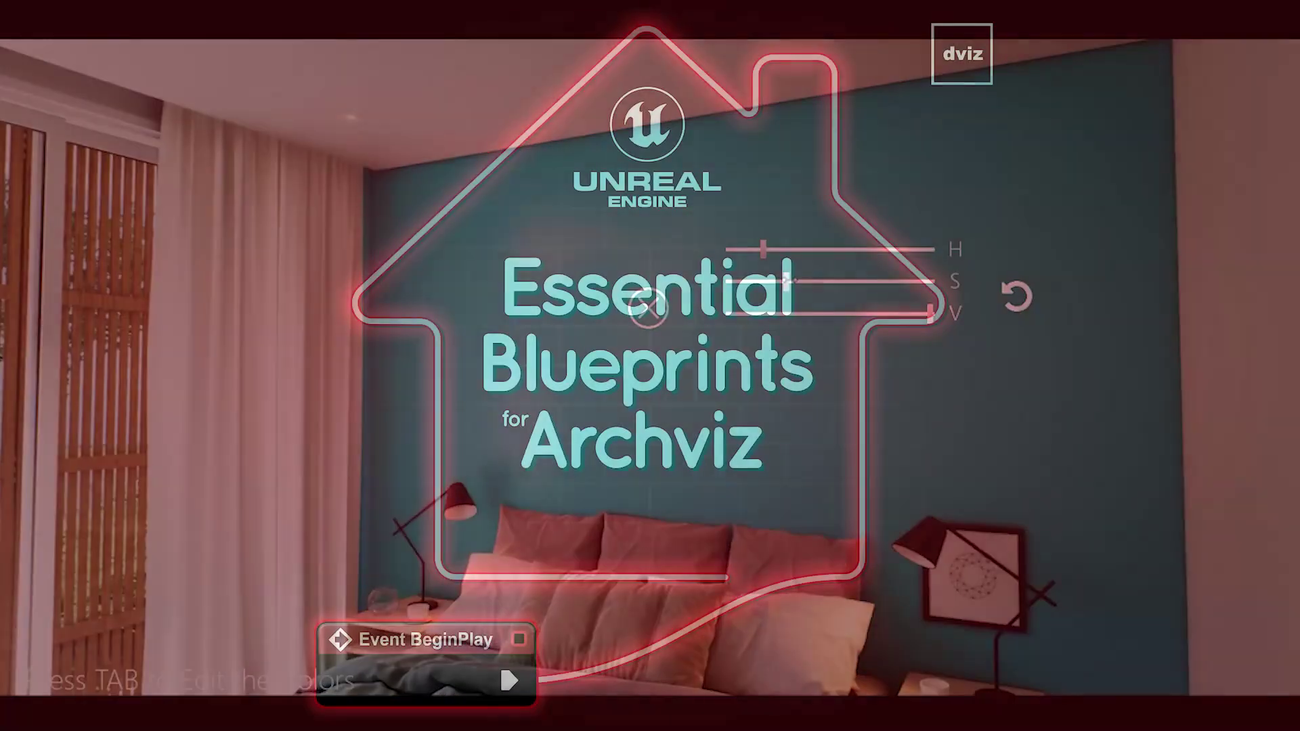